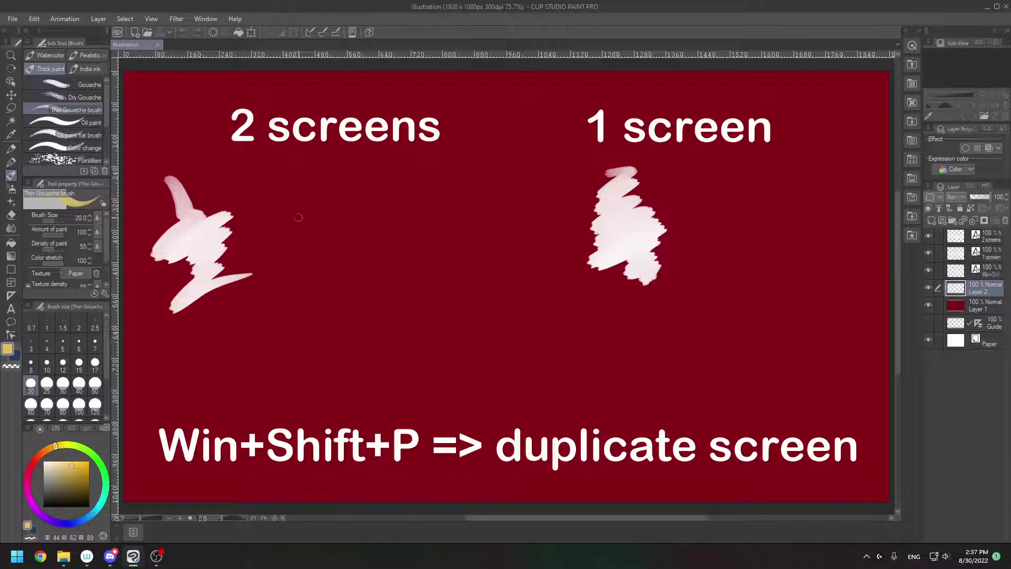
# Step: Enlarge the gouache brush from size 20 to 70 and switch the colour to white
pyautogui.click(334, 215)
pyautogui.press(']')
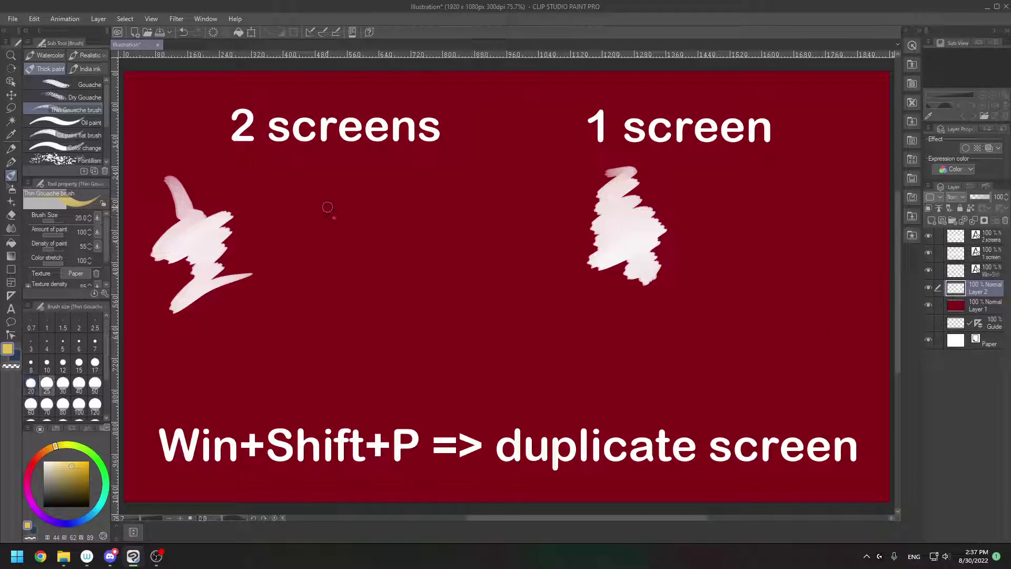
pyautogui.press(']')
pyautogui.press(']')
pyautogui.press(']')
pyautogui.press(']')
pyautogui.press(']')
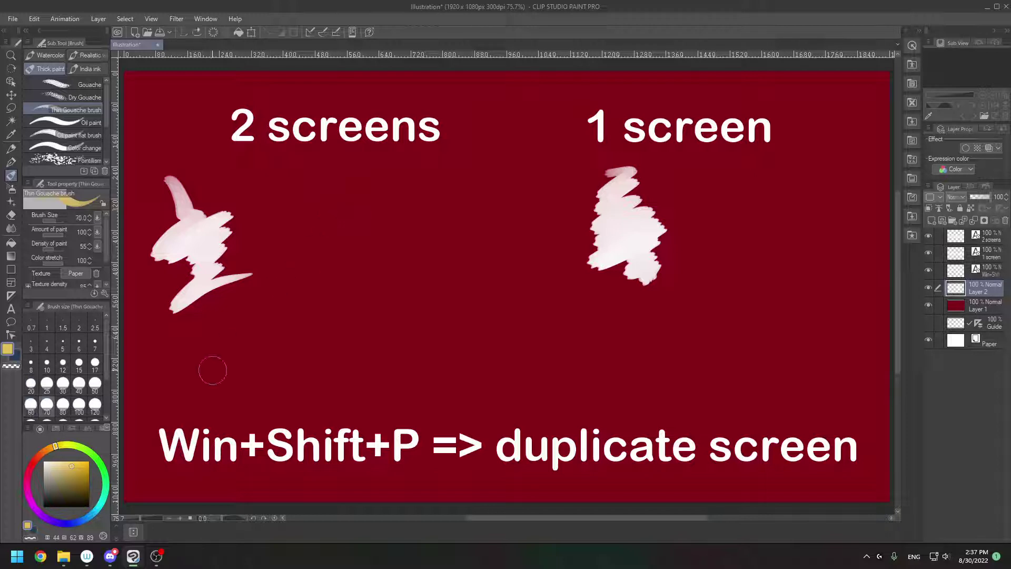
pyautogui.click(46, 457)
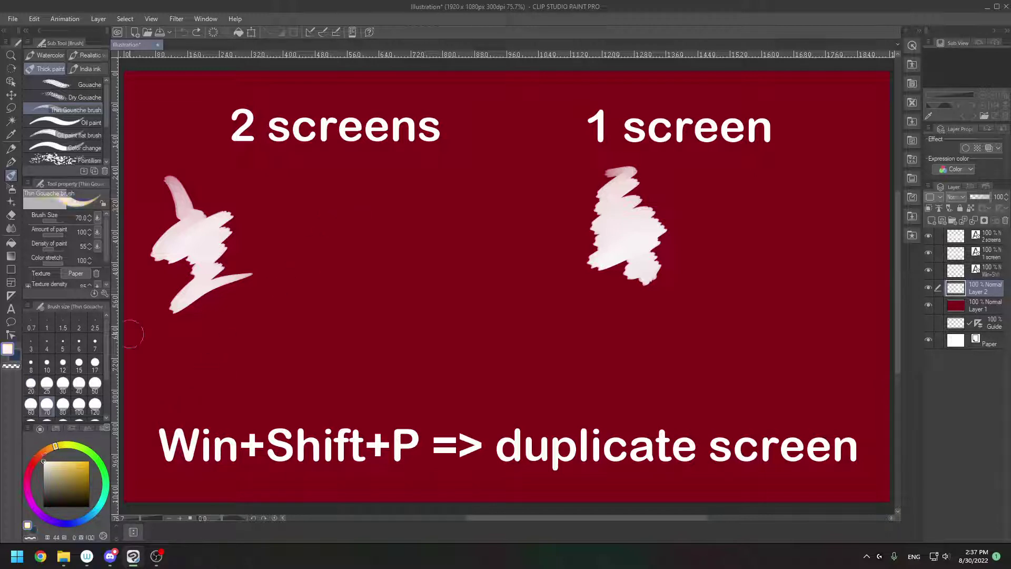
# Step: Under '2 screens', scribble a white patch, draw looped flower strokes with one undo, and add two circles
pyautogui.moveTo(321, 192)
pyautogui.mouseDown()
pyautogui.moveTo(388, 167)
pyautogui.moveTo(328, 194)
pyautogui.moveTo(415, 179)
pyautogui.moveTo(316, 238)
pyautogui.moveTo(430, 188)
pyautogui.moveTo(316, 253)
pyautogui.moveTo(433, 201)
pyautogui.moveTo(399, 240)
pyautogui.moveTo(316, 285)
pyautogui.moveTo(432, 245)
pyautogui.moveTo(352, 292)
pyautogui.moveTo(385, 280)
pyautogui.moveTo(371, 284)
pyautogui.mouseUp()
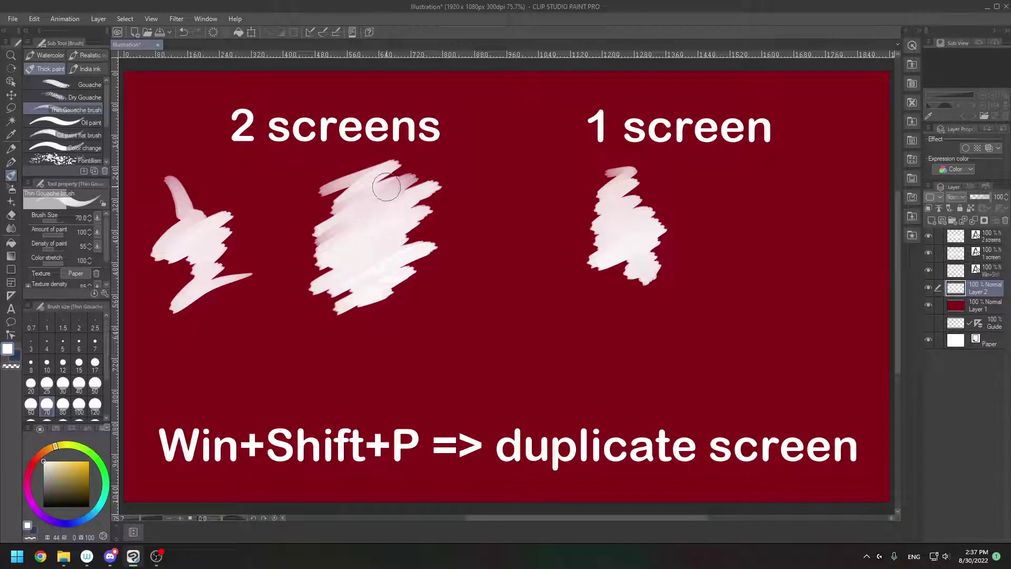
pyautogui.moveTo(379, 181); pyautogui.dragTo(411, 158)
pyautogui.moveTo(469, 282)
pyautogui.mouseDown()
pyautogui.moveTo(458, 294)
pyautogui.moveTo(478, 269)
pyautogui.moveTo(525, 276)
pyautogui.mouseUp()
pyautogui.hotkey('ctrl', 'z')
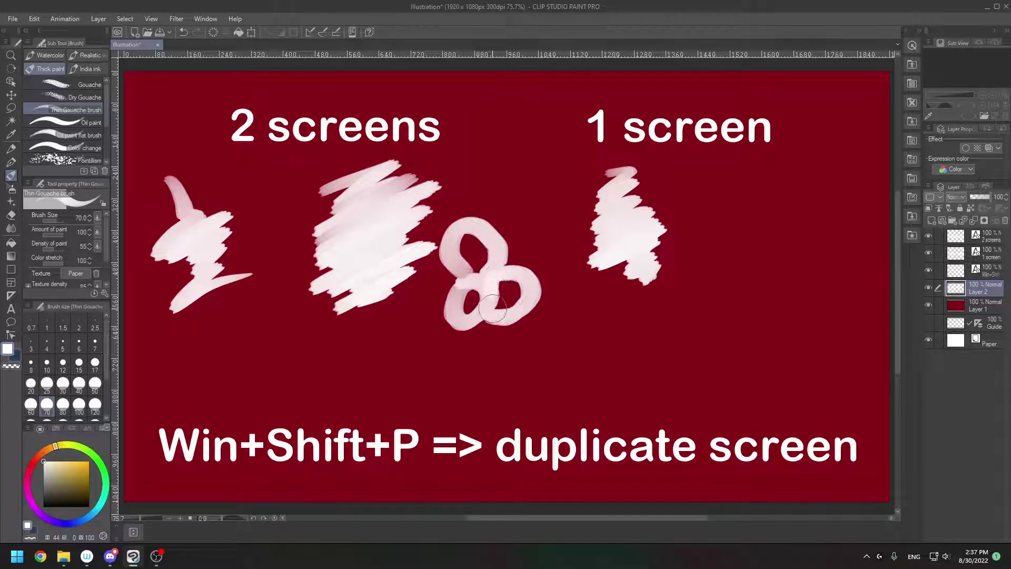
pyautogui.moveTo(524, 275)
pyautogui.mouseDown()
pyautogui.moveTo(468, 344)
pyautogui.moveTo(458, 276)
pyautogui.mouseUp()
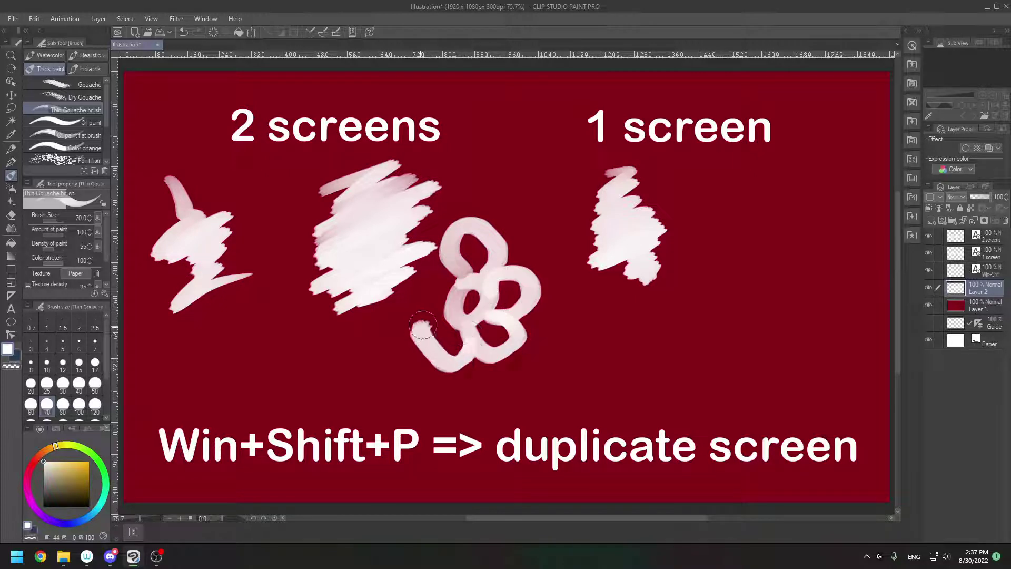
pyautogui.moveTo(458, 276); pyautogui.dragTo(450, 272)
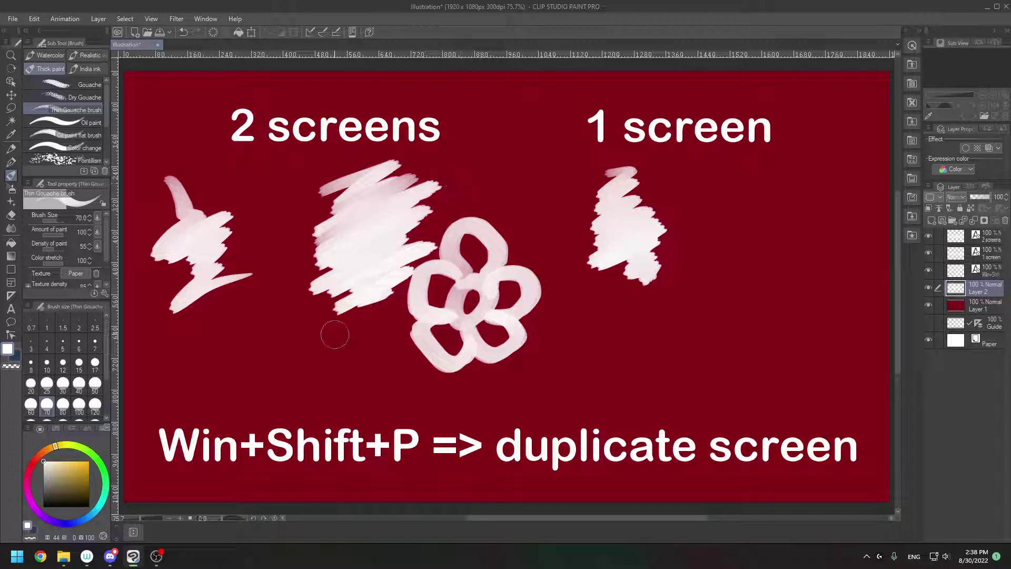
pyautogui.moveTo(334, 332); pyautogui.dragTo(320, 325)
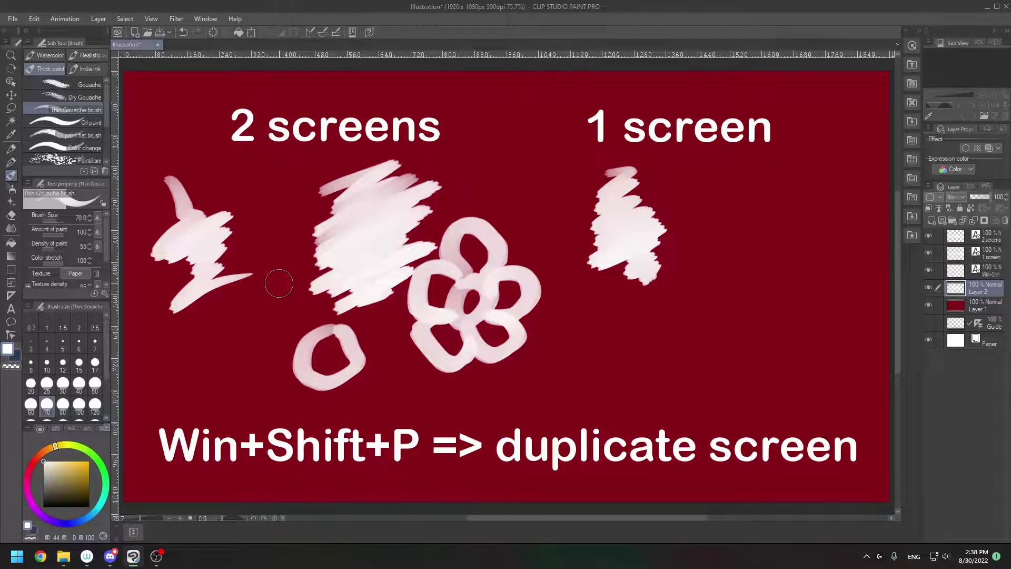
pyautogui.moveTo(277, 275); pyautogui.dragTo(276, 279)
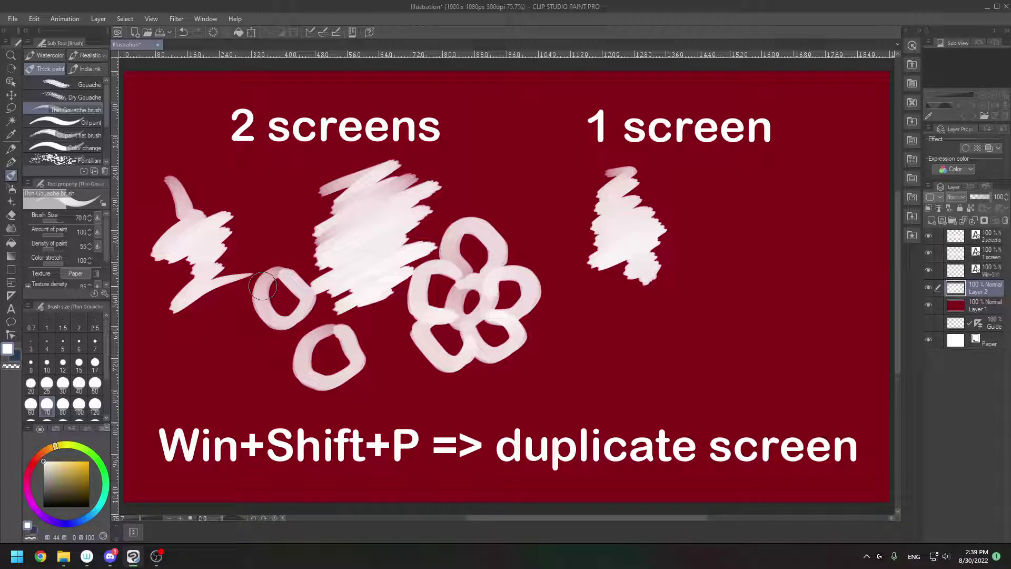
pyautogui.press('super')
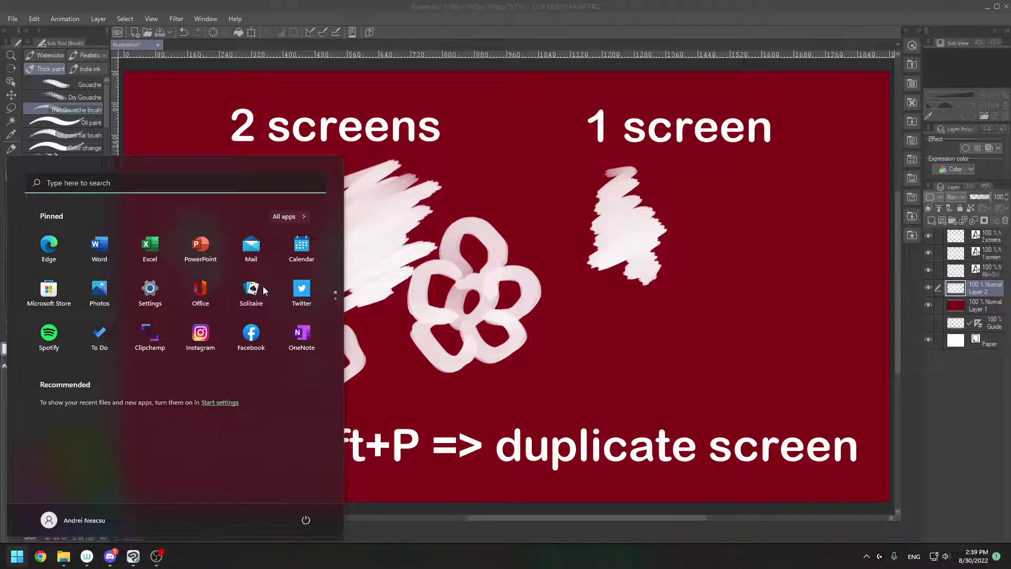
# Step: Show the Windows Project panel (PC screen only, Duplicate, Extend) with Win+P
pyautogui.press('super+p')
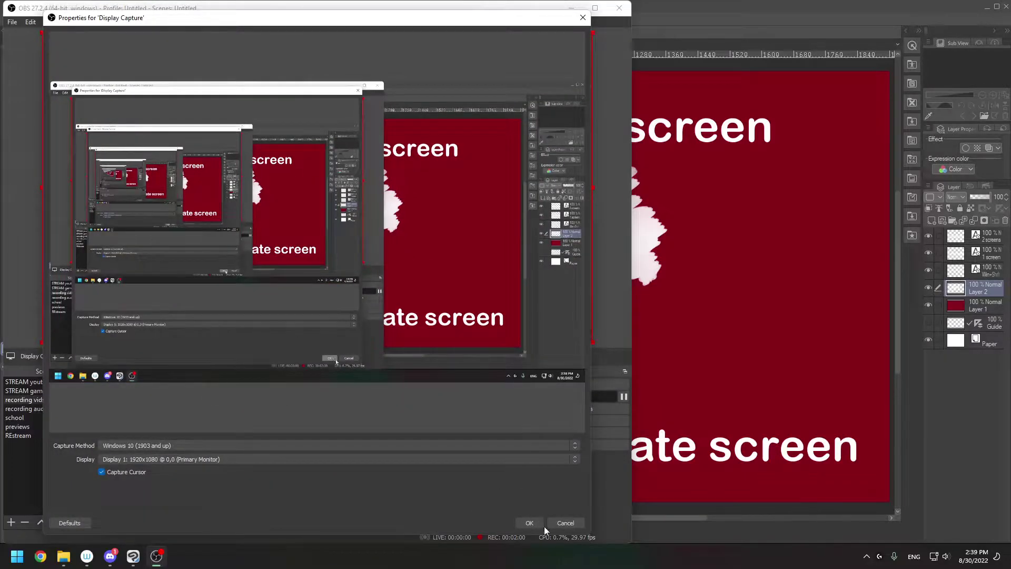
# Step: Confirm the Display Capture properties with OK and minimize OBS, leaving the canvas visible
pyautogui.click(546, 525)
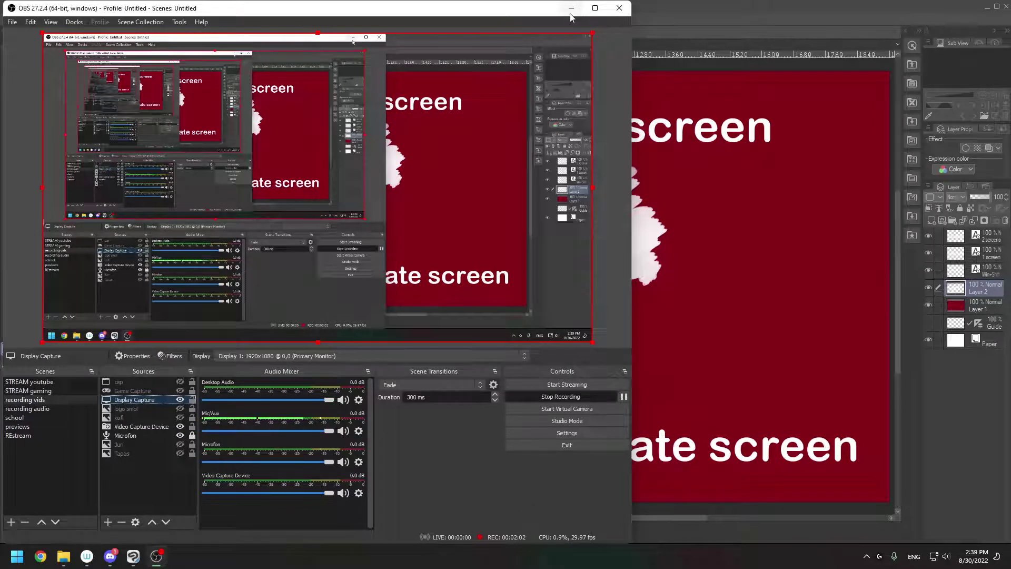
pyautogui.click(570, 9)
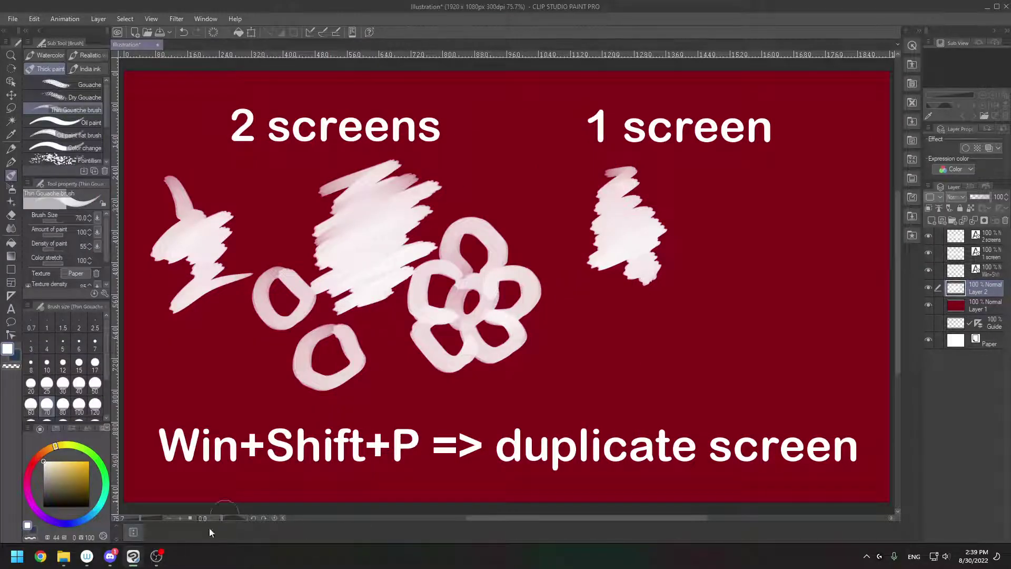
pyautogui.click(157, 557)
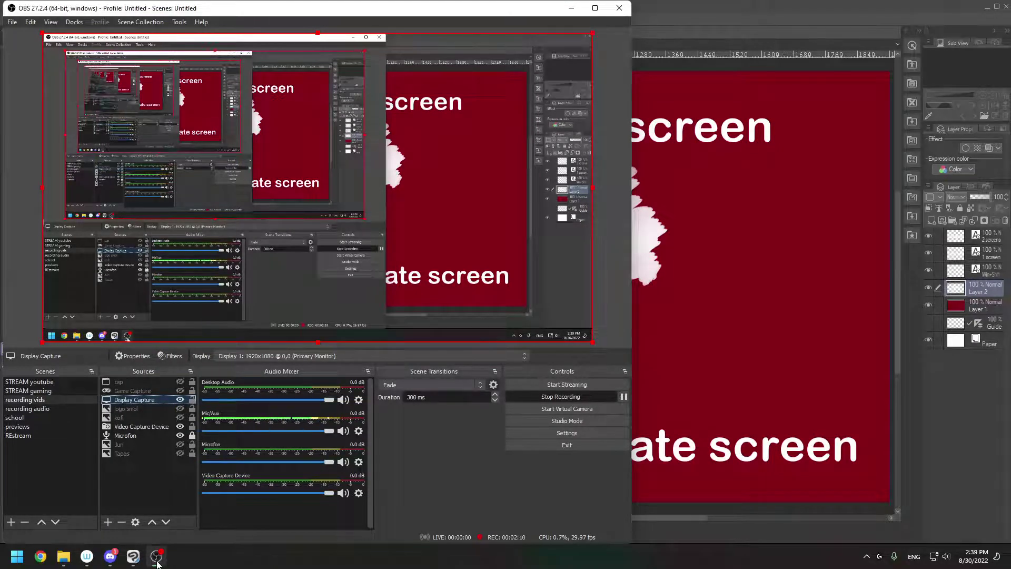
pyautogui.click(156, 557)
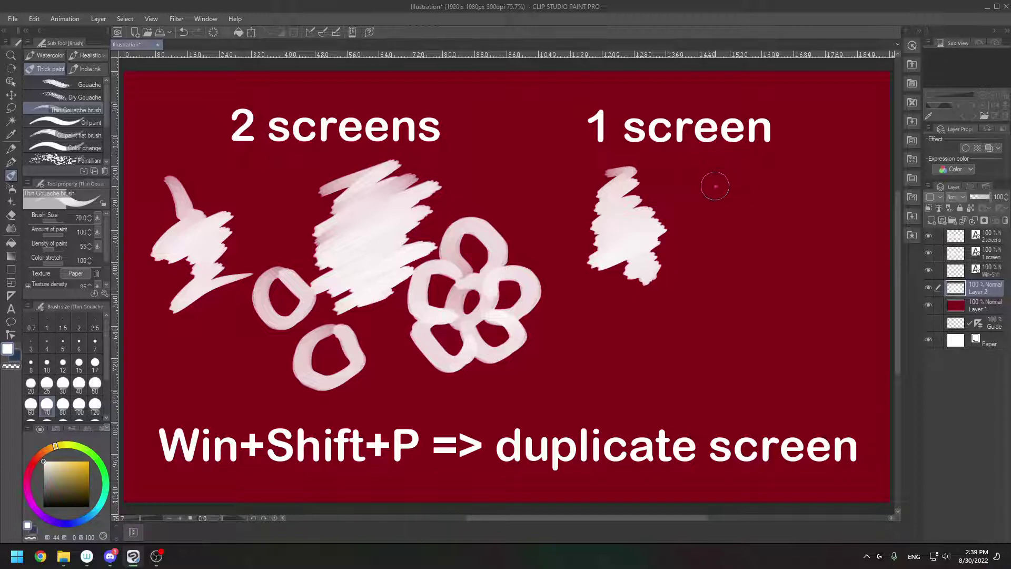
# Step: Under '1 screen', scribble a white patch and draw a looped flower ringed by loop chains
pyautogui.moveTo(715, 186)
pyautogui.mouseDown()
pyautogui.moveTo(739, 226)
pyautogui.moveTo(823, 263)
pyautogui.moveTo(822, 316)
pyautogui.mouseUp()
pyautogui.moveTo(668, 334)
pyautogui.mouseDown()
pyautogui.moveTo(672, 310)
pyautogui.moveTo(699, 385)
pyautogui.moveTo(800, 349)
pyautogui.mouseUp()
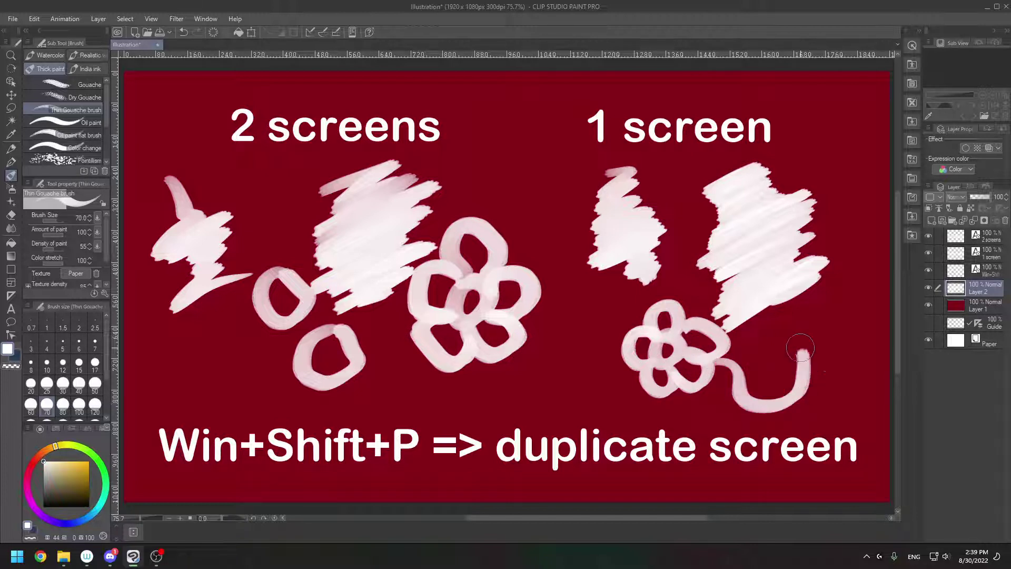
pyautogui.moveTo(800, 347)
pyautogui.mouseDown()
pyautogui.moveTo(852, 332)
pyautogui.moveTo(855, 317)
pyautogui.moveTo(829, 184)
pyautogui.moveTo(879, 216)
pyautogui.moveTo(875, 251)
pyautogui.mouseUp()
pyautogui.moveTo(630, 377)
pyautogui.mouseDown()
pyautogui.moveTo(584, 365)
pyautogui.moveTo(609, 305)
pyautogui.mouseUp()
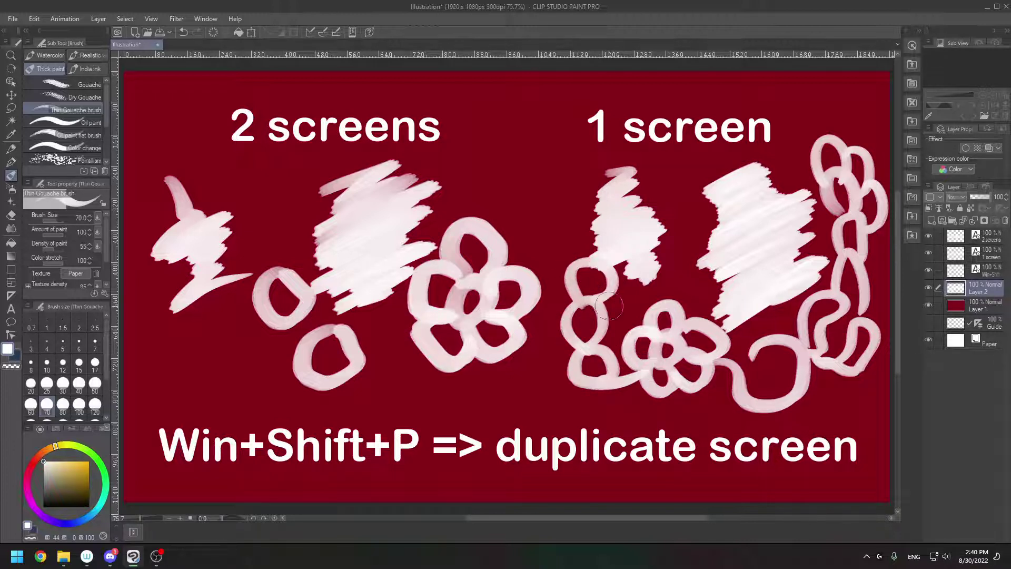
pyautogui.moveTo(623, 388); pyautogui.dragTo(617, 400)
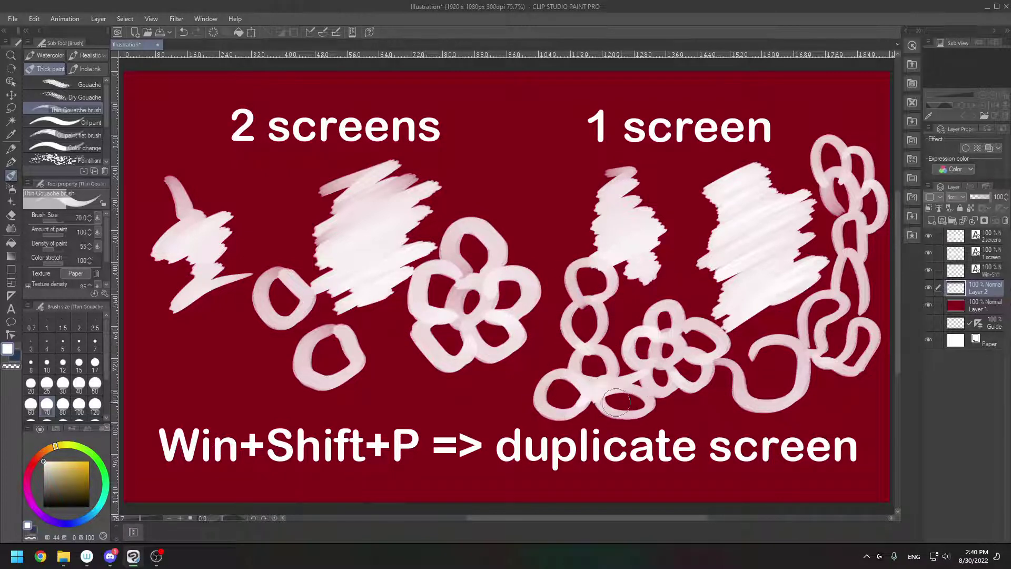
pyautogui.moveTo(619, 403)
pyautogui.mouseDown()
pyautogui.moveTo(797, 394)
pyautogui.moveTo(774, 336)
pyautogui.moveTo(741, 312)
pyautogui.mouseUp()
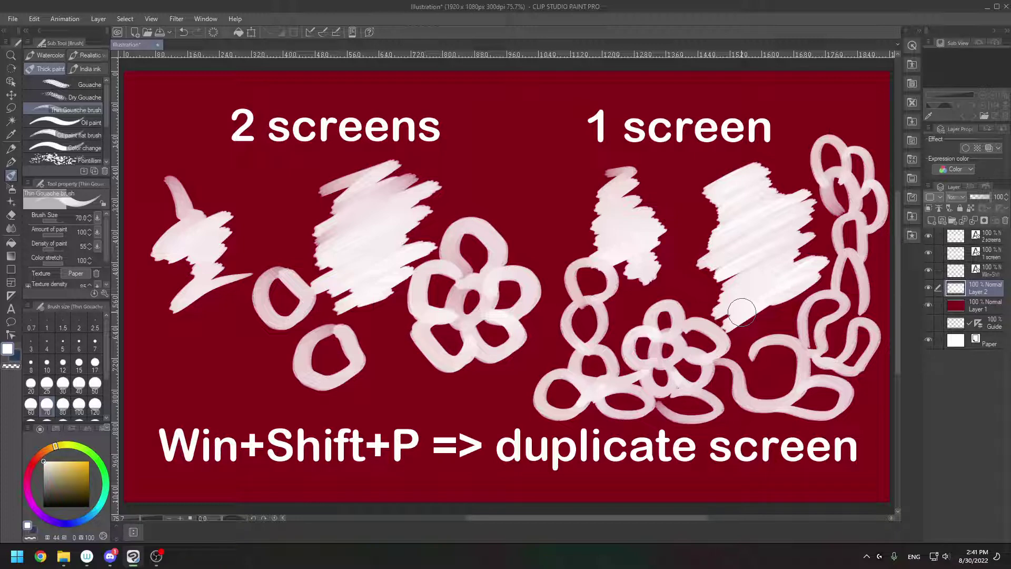
# Step: Restore OBS Studio from the taskbar over the Clip Studio Paint canvas
pyautogui.click(158, 558)
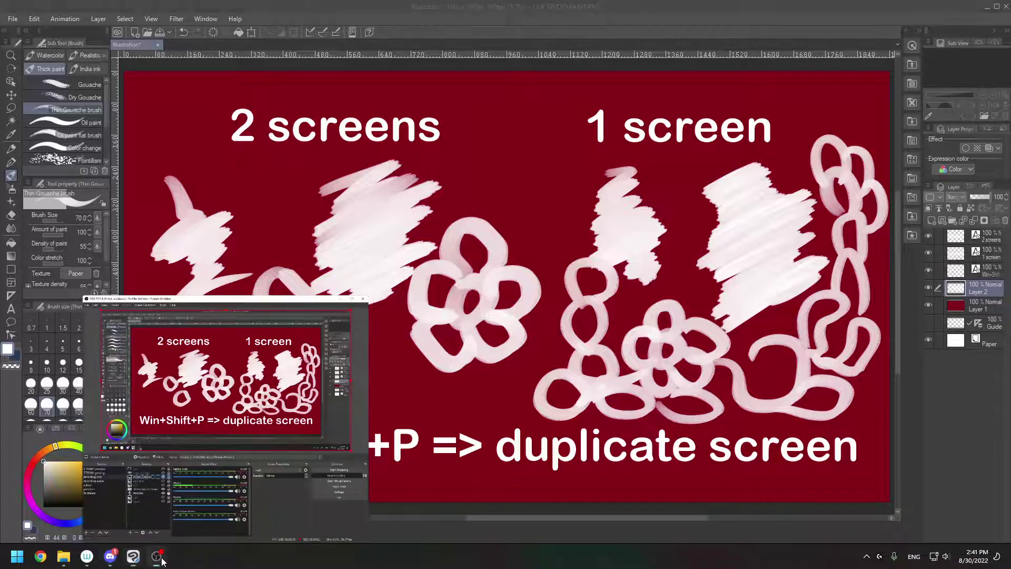